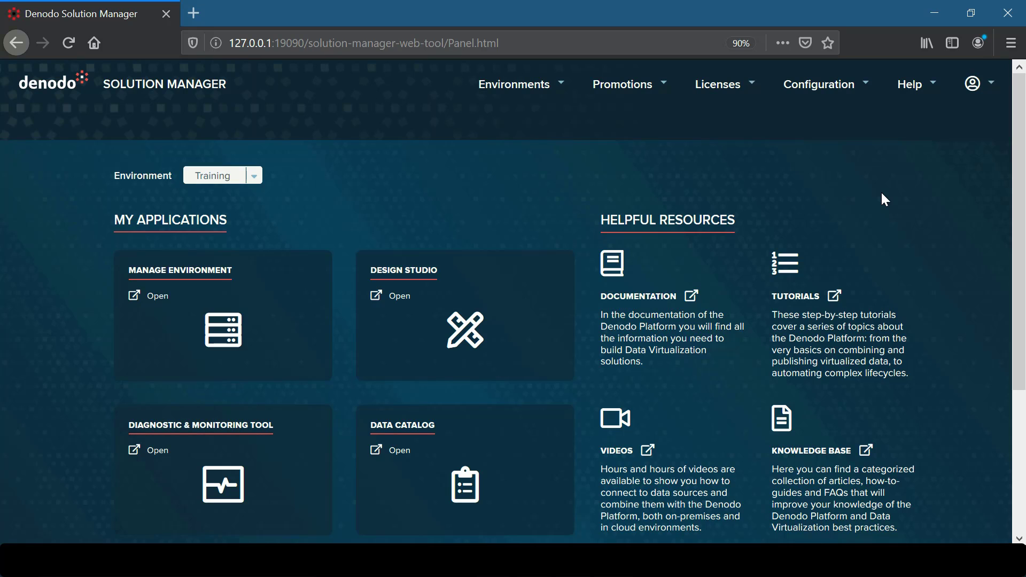
Step: Scroll the Solution Manager panel down to reveal the Scheduler application card
{"action": "scroll", "coordinate": [884, 199], "scroll_direction": "down", "scroll_amount": 3}
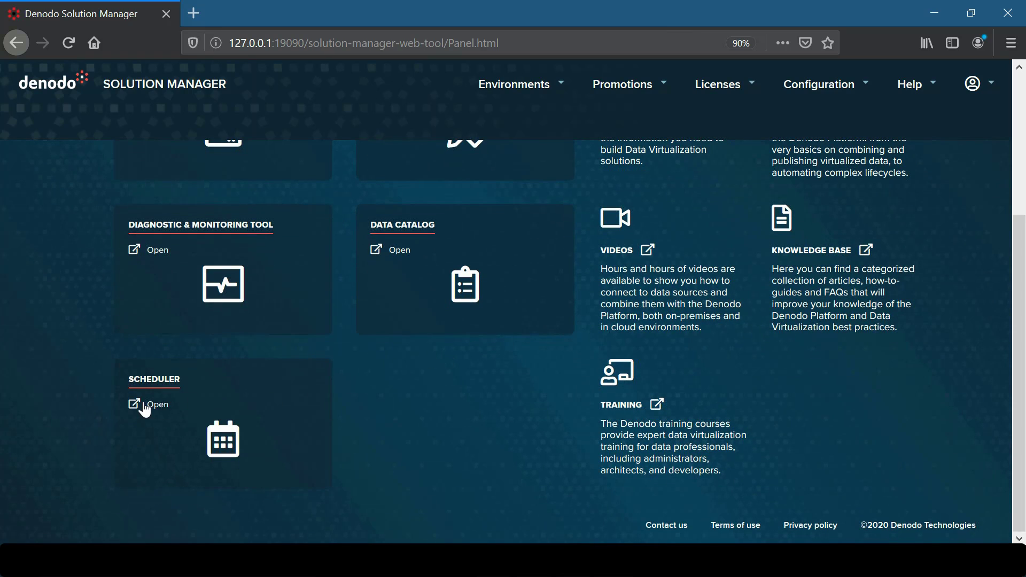
Step: Launch Scheduler from its card in a new tab and sign in with the administrator credentials
{"action": "left_click", "coordinate": [143, 404]}
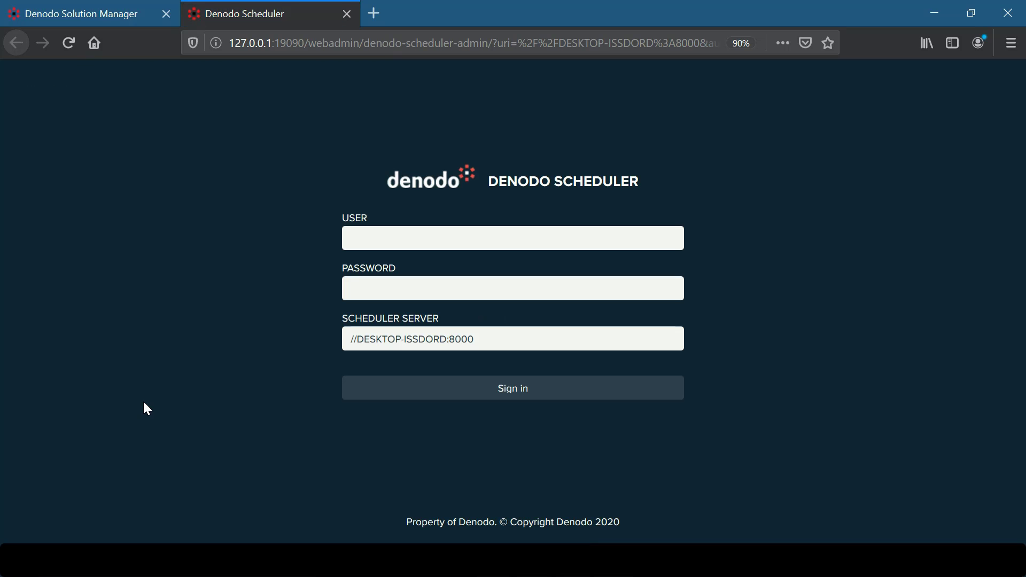
{"action": "left_click", "coordinate": [568, 240]}
{"action": "type", "text": "admin"}
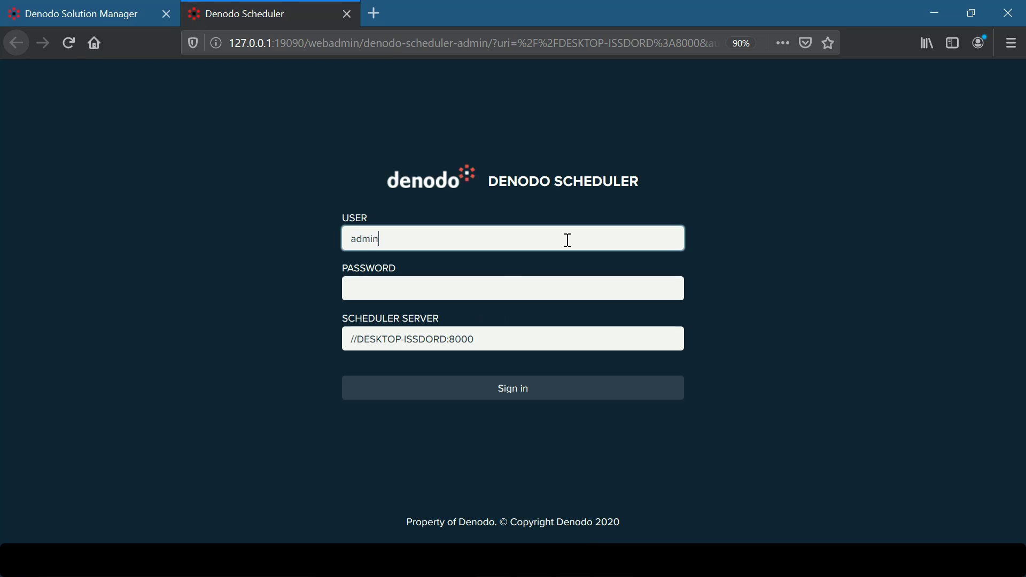
{"action": "left_click", "coordinate": [565, 286]}
{"action": "type", "text": "admin"}
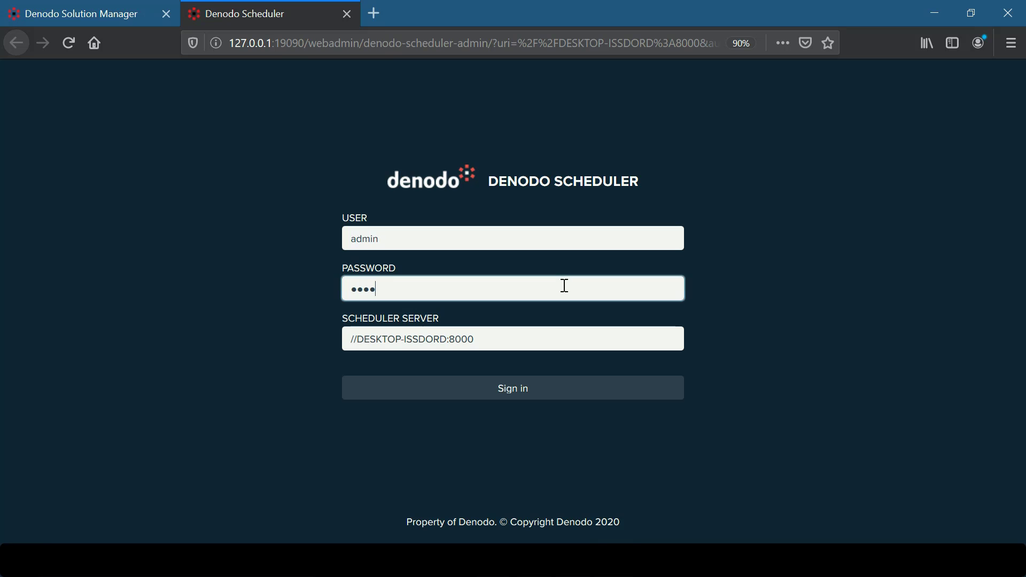
{"action": "left_click", "coordinate": [533, 390]}
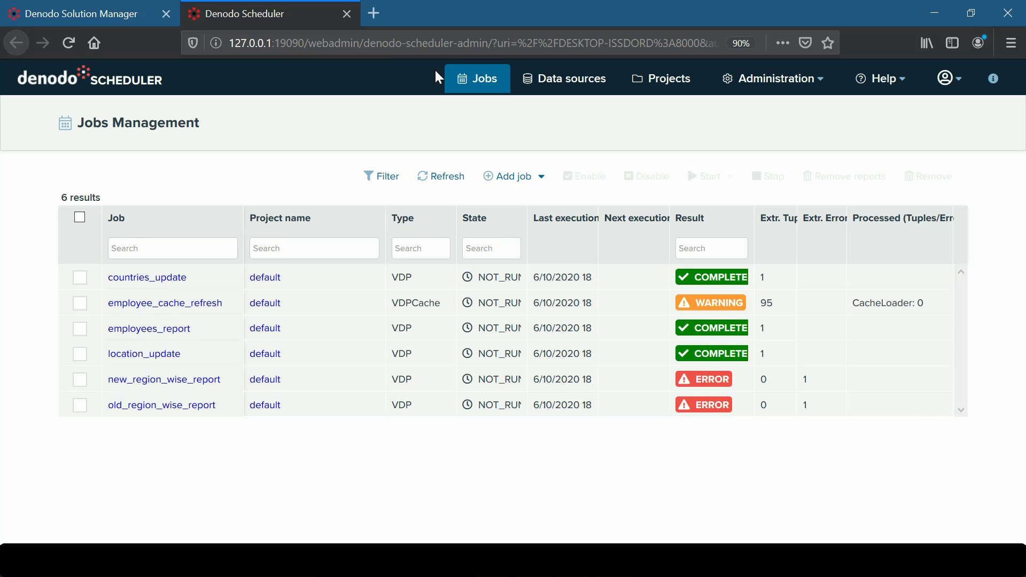
Step: Select the countries_update job, then add a new job of type VDP
{"action": "left_click", "coordinate": [80, 278]}
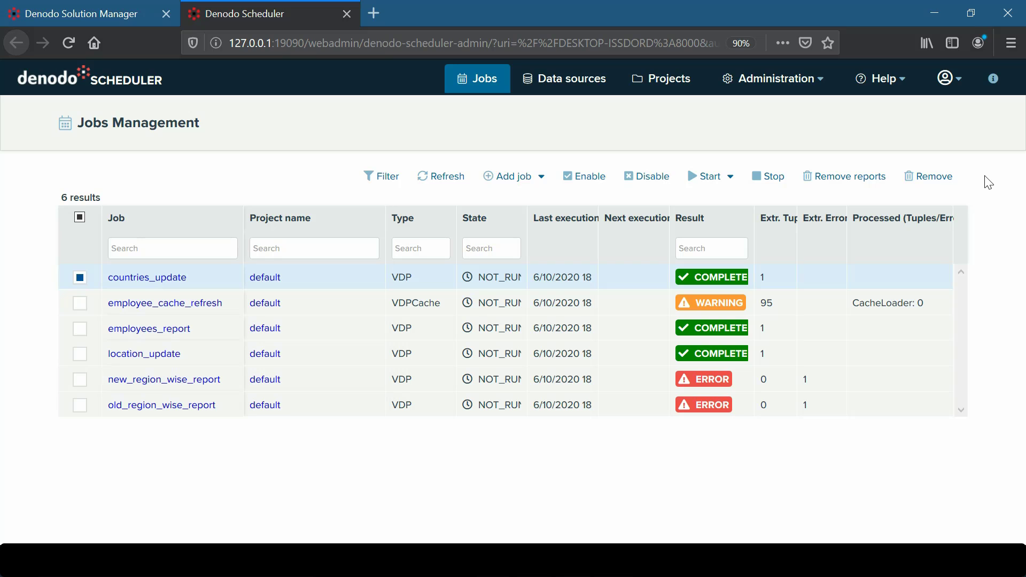
{"action": "left_click", "coordinate": [542, 177]}
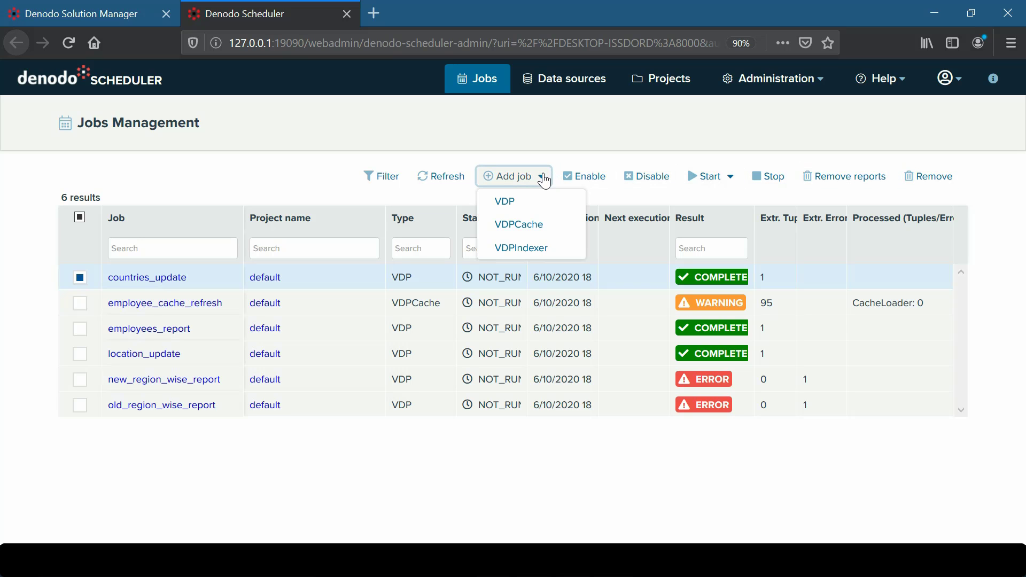
{"action": "left_click", "coordinate": [541, 205]}
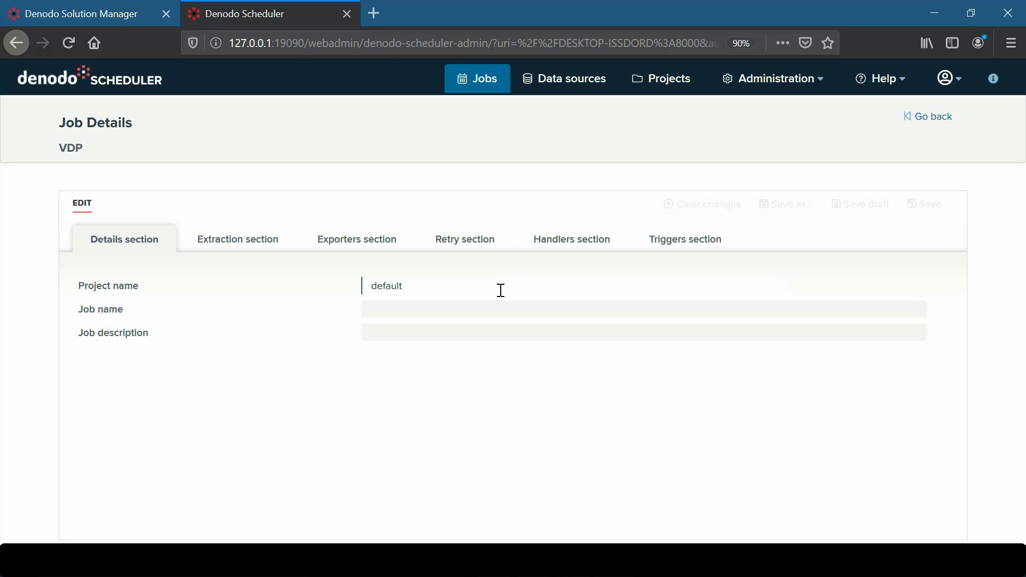
Step: Name the job sample_job, browse Extraction, Exporters, Retry, Handlers and Triggers, then discard it
{"action": "left_click", "coordinate": [498, 306]}
{"action": "type", "text": "sample_job"}
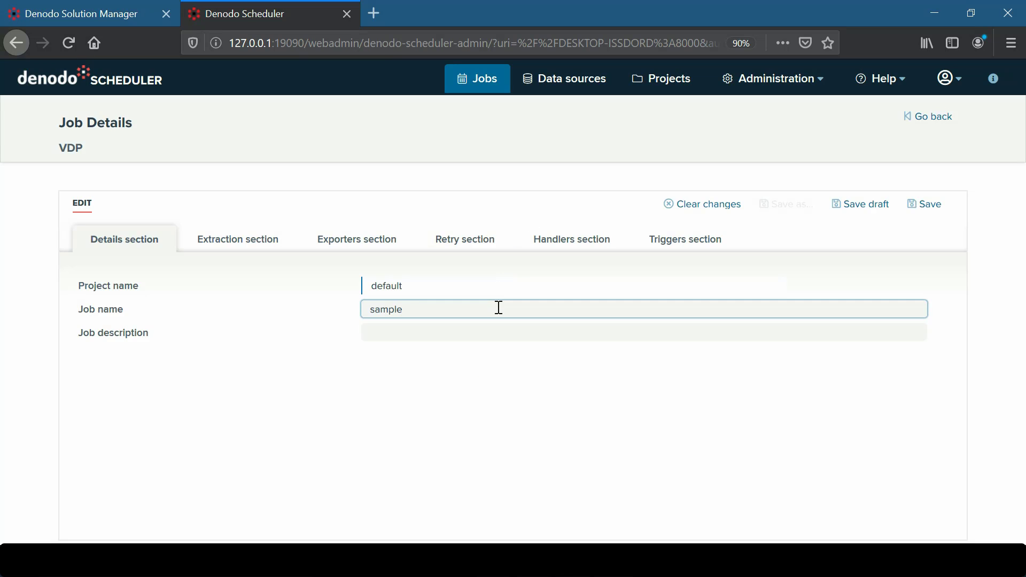
{"action": "left_click", "coordinate": [245, 241]}
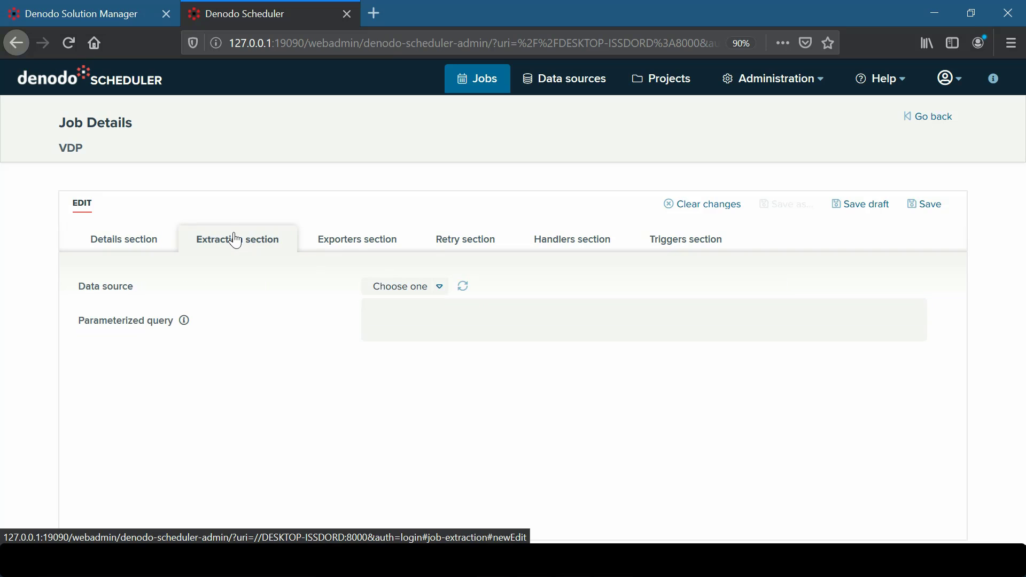
{"action": "left_click", "coordinate": [360, 240]}
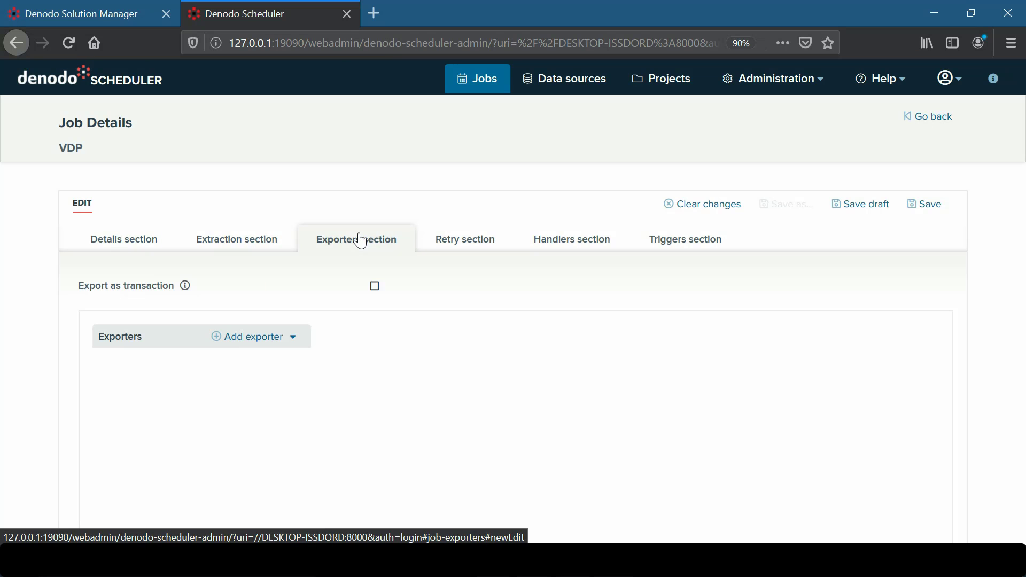
{"action": "left_click", "coordinate": [466, 238]}
{"action": "left_click", "coordinate": [556, 245]}
{"action": "left_click", "coordinate": [679, 241]}
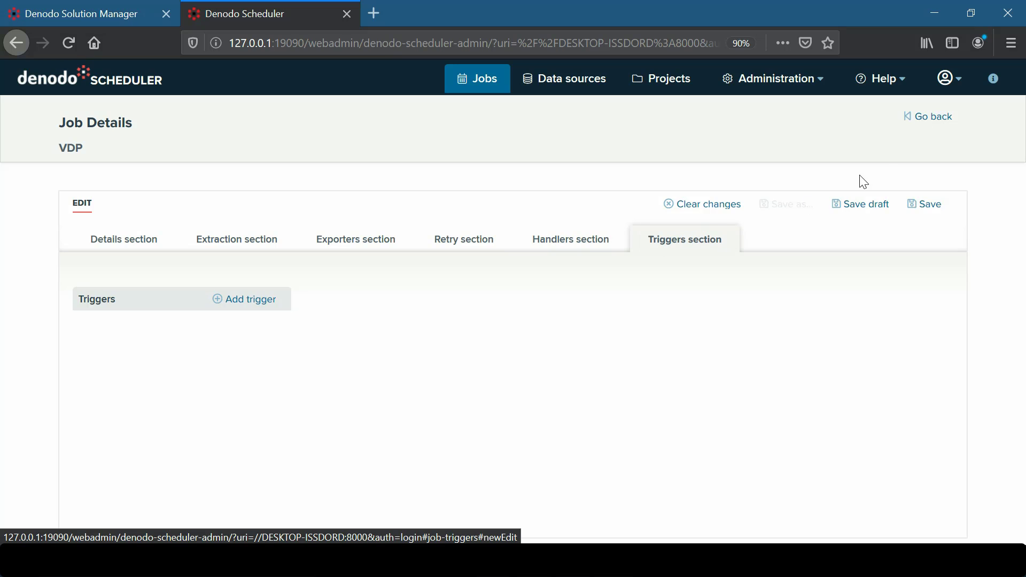
{"action": "left_click", "coordinate": [929, 119]}
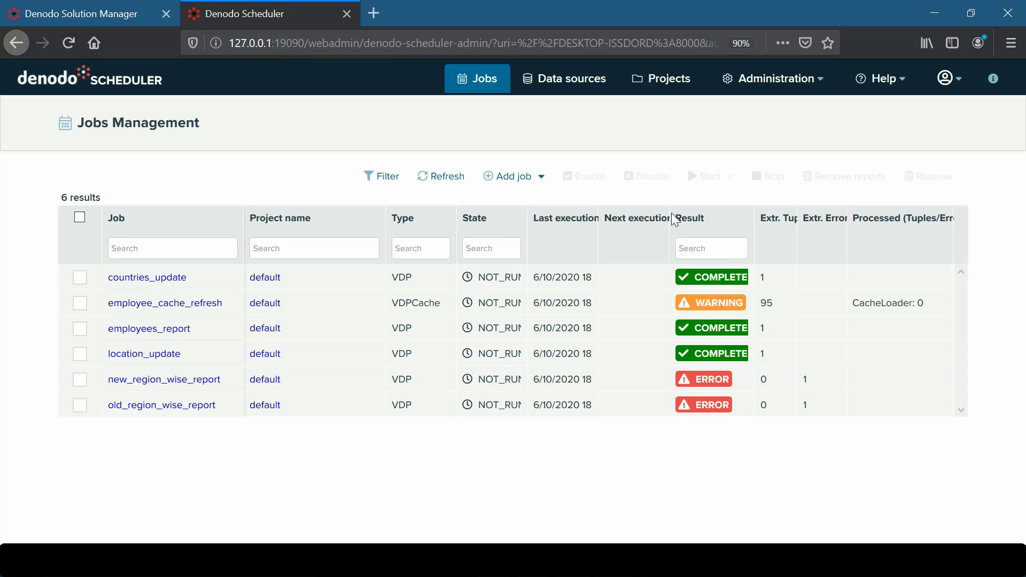
Step: On Data sources, select the VDP source, review the addable source types, then go to Projects
{"action": "left_click", "coordinate": [567, 85]}
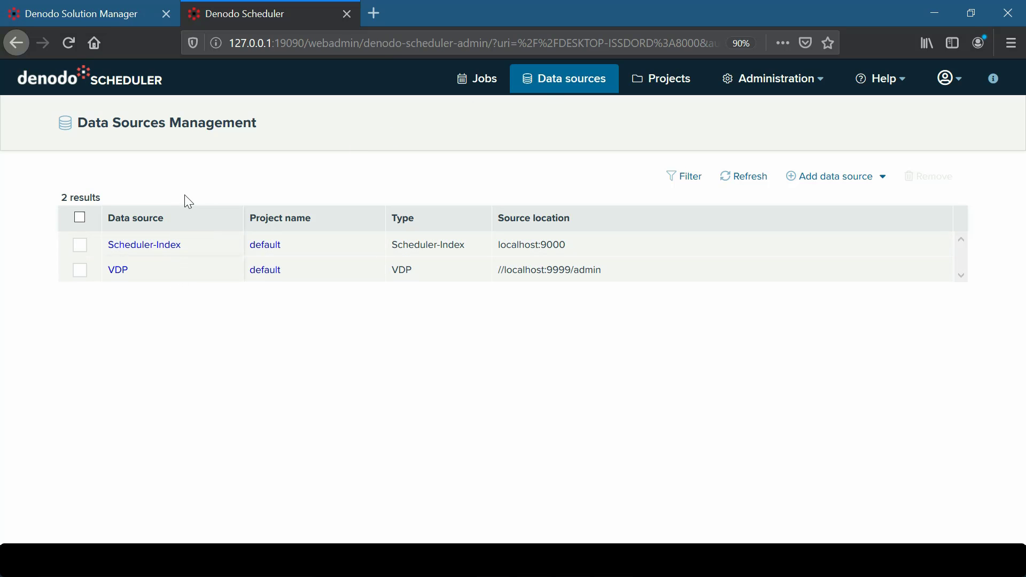
{"action": "left_click", "coordinate": [80, 271]}
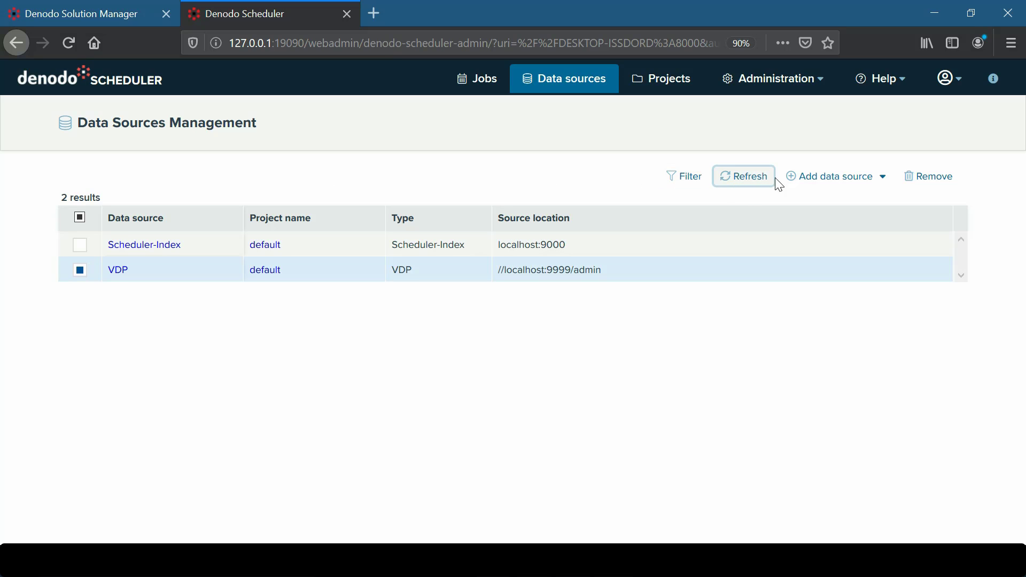
{"action": "left_click", "coordinate": [885, 178]}
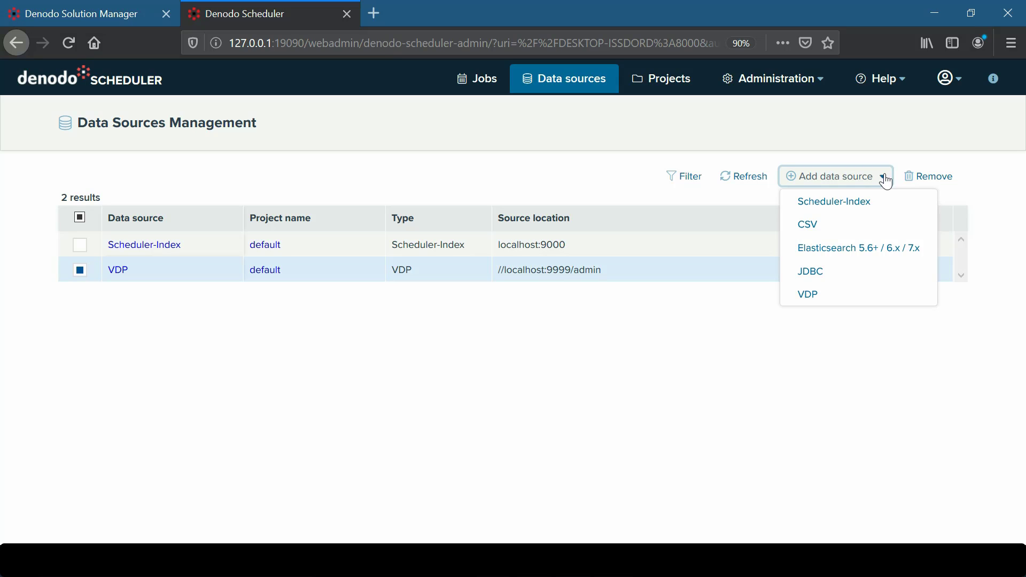
{"action": "left_click", "coordinate": [885, 179]}
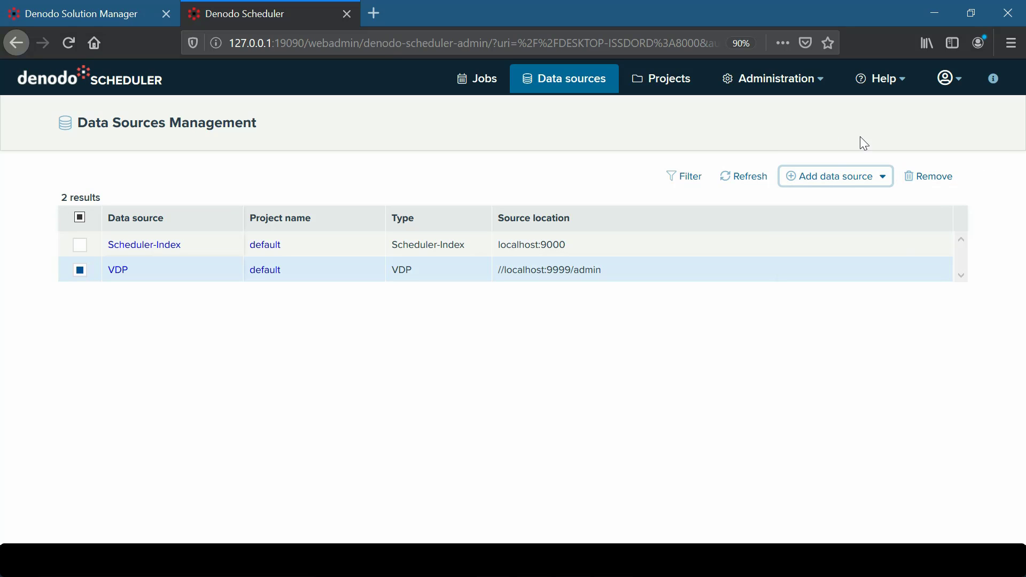
{"action": "left_click", "coordinate": [669, 84]}
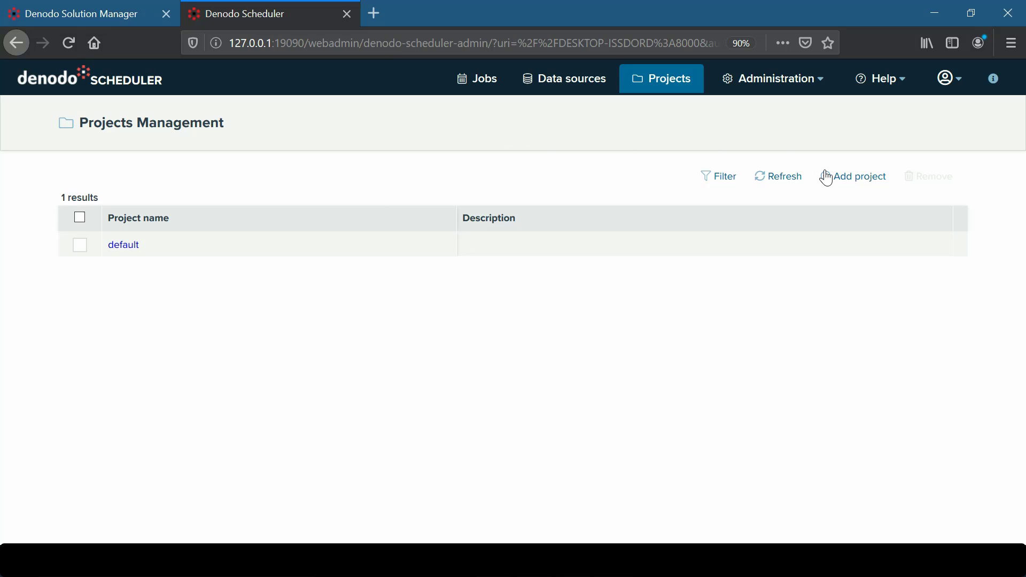
Step: Preview the Add project form, inspect the default project's edit/remove menu, and open Administration
{"action": "left_click", "coordinate": [849, 179]}
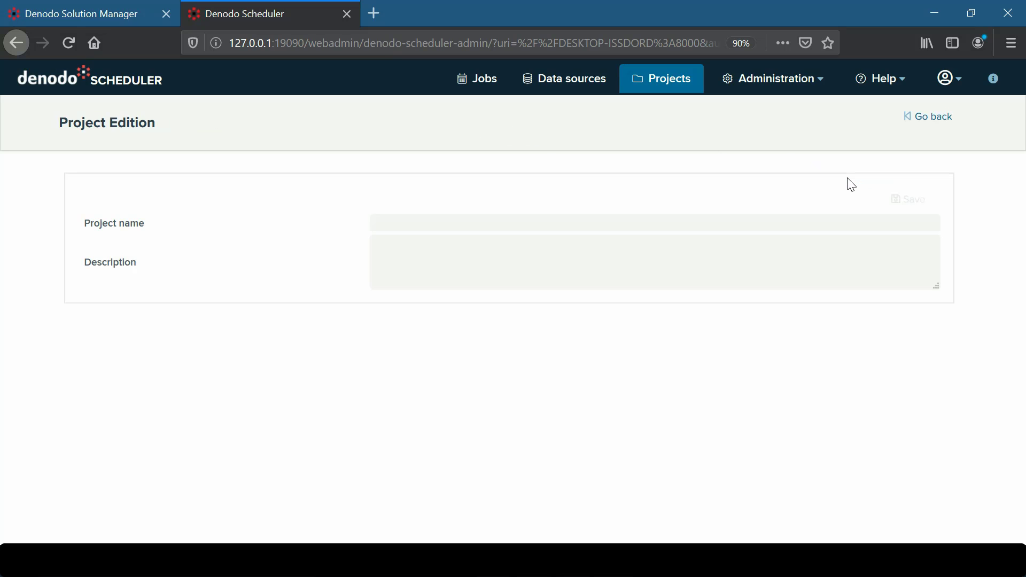
{"action": "left_click", "coordinate": [935, 119]}
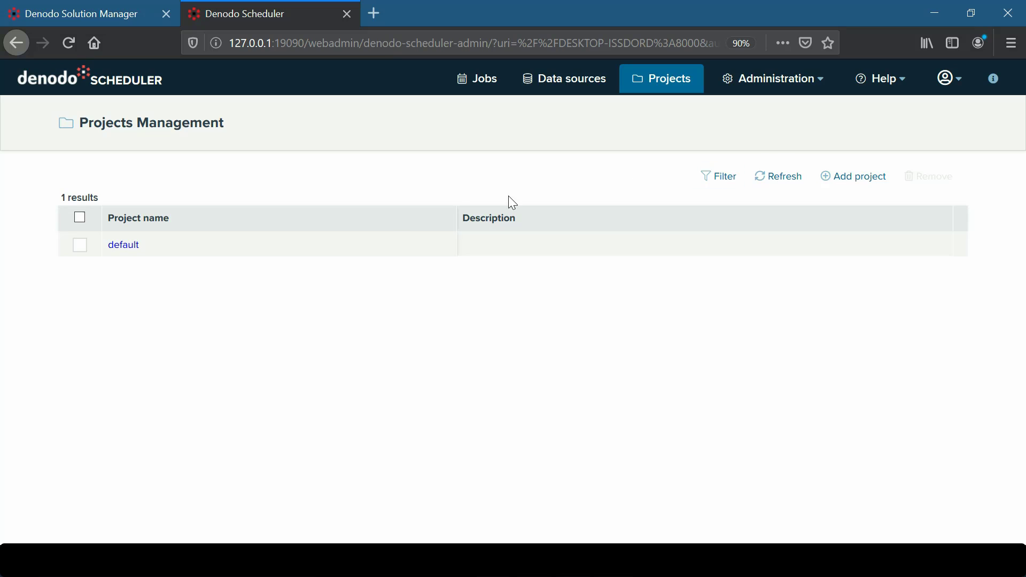
{"action": "left_click", "coordinate": [81, 247]}
{"action": "left_click", "coordinate": [942, 245]}
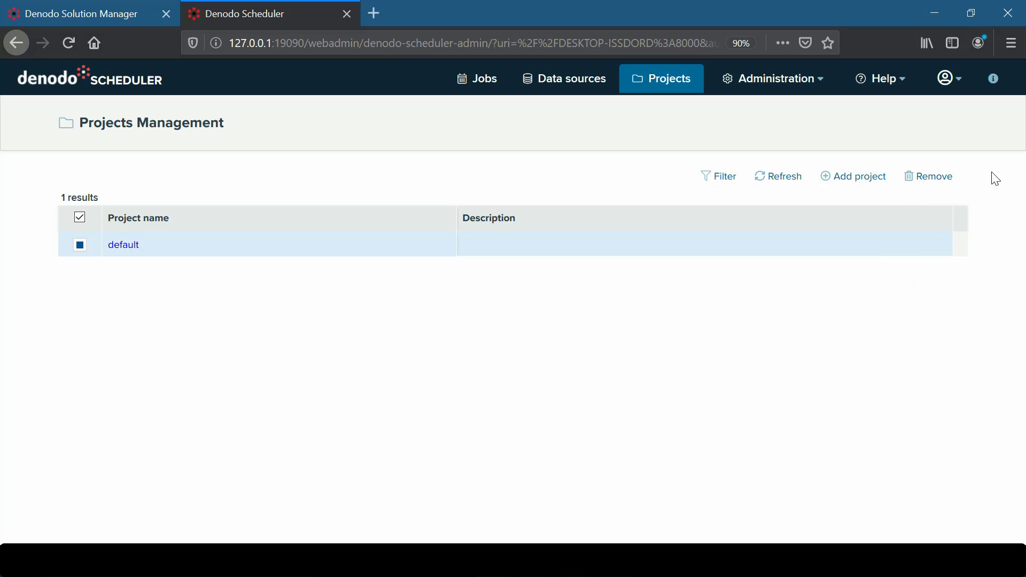
{"action": "left_click", "coordinate": [820, 81]}
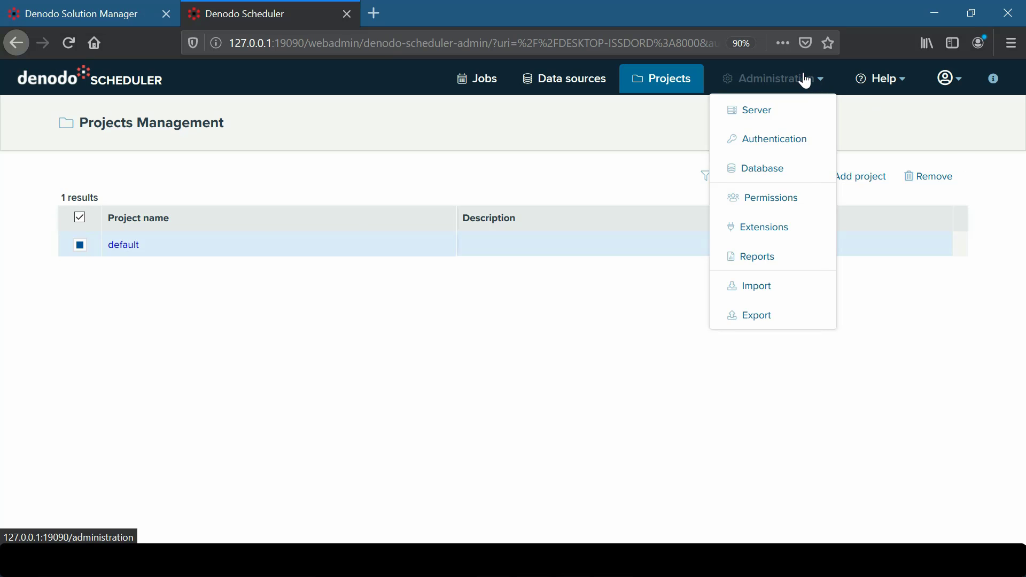
{"action": "left_click", "coordinate": [822, 80]}
Step: Scan the Administration sections and show the Help menu with its online documentation link
{"action": "scroll", "coordinate": [877, 182], "scroll_direction": "down", "scroll_amount": 2}
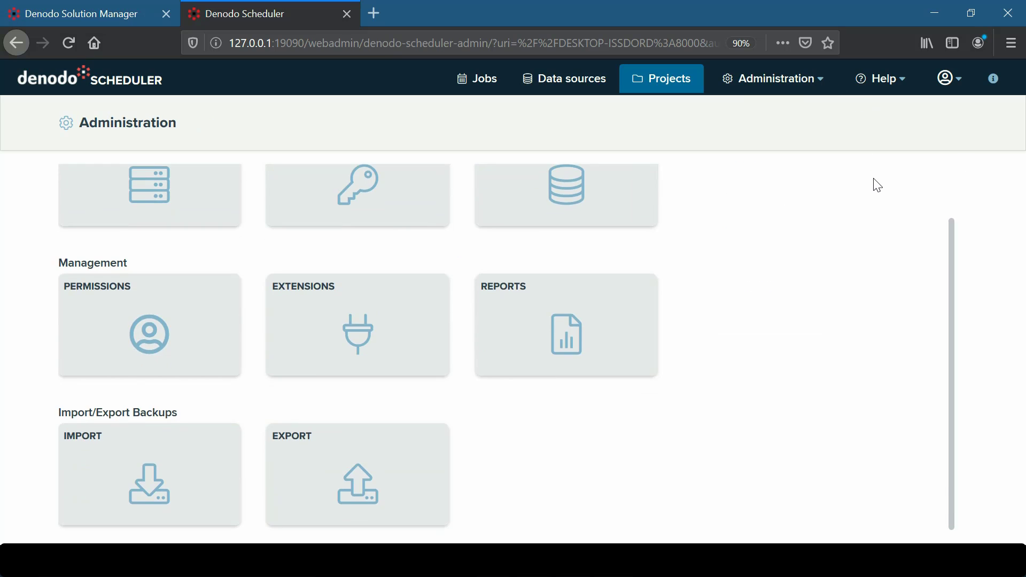
{"action": "scroll", "coordinate": [878, 184], "scroll_direction": "up", "scroll_amount": 2}
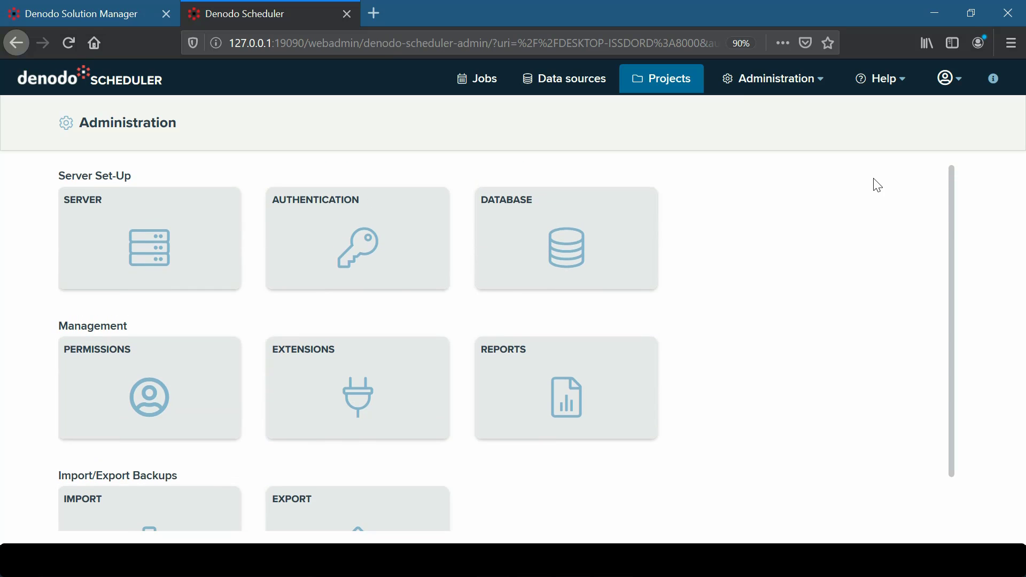
{"action": "left_click", "coordinate": [886, 83]}
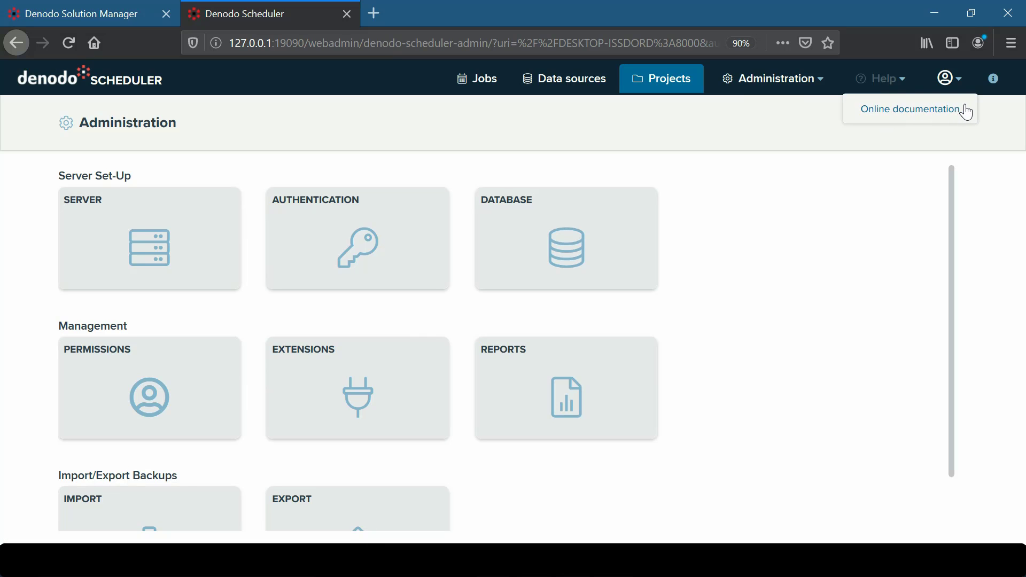
Step: Log the admin out of Denodo Scheduler through the account menu's Logout option
{"action": "left_click", "coordinate": [956, 82]}
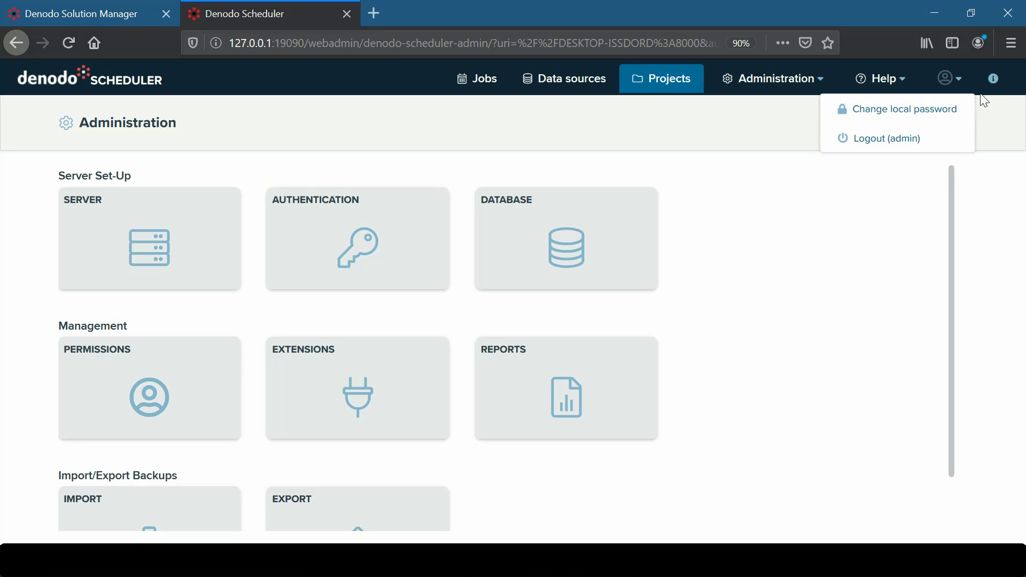
{"action": "left_click", "coordinate": [995, 81]}
{"action": "mouse_move", "coordinate": [997, 86]}
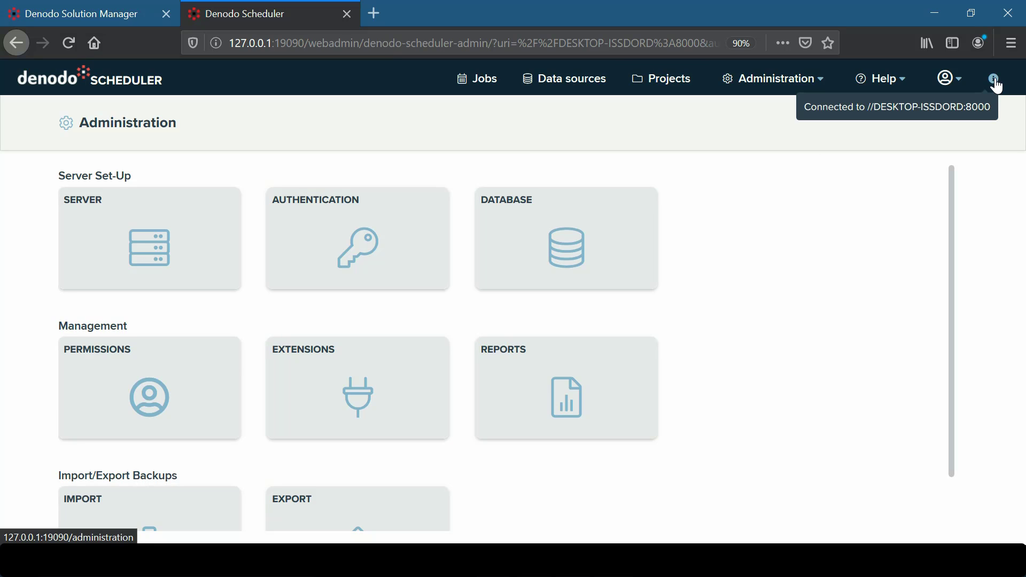
{"action": "left_click", "coordinate": [950, 80]}
{"action": "left_click", "coordinate": [946, 138]}
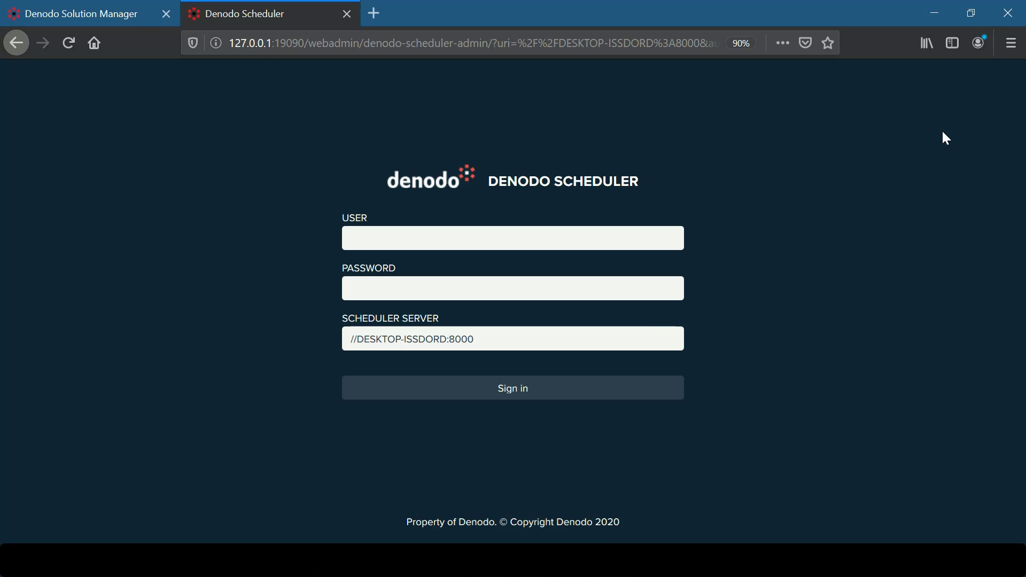